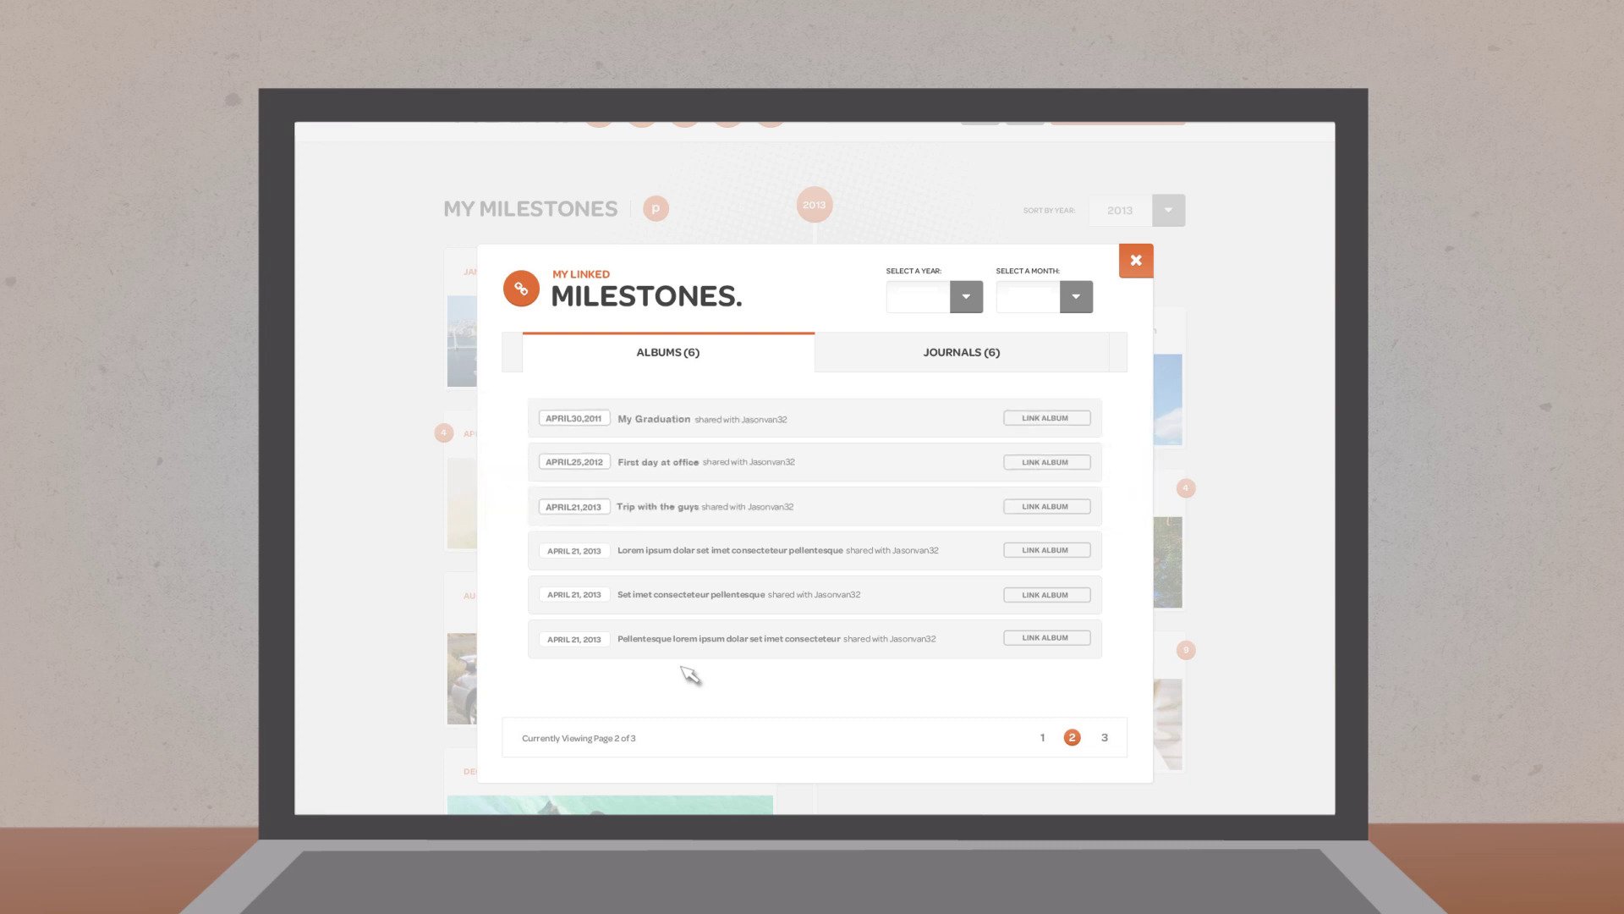
# Link the My Graduation, First day at office, Trip with the guys and fourth albums to milestones.
pyautogui.click(1045, 420)
pyautogui.click(1047, 462)
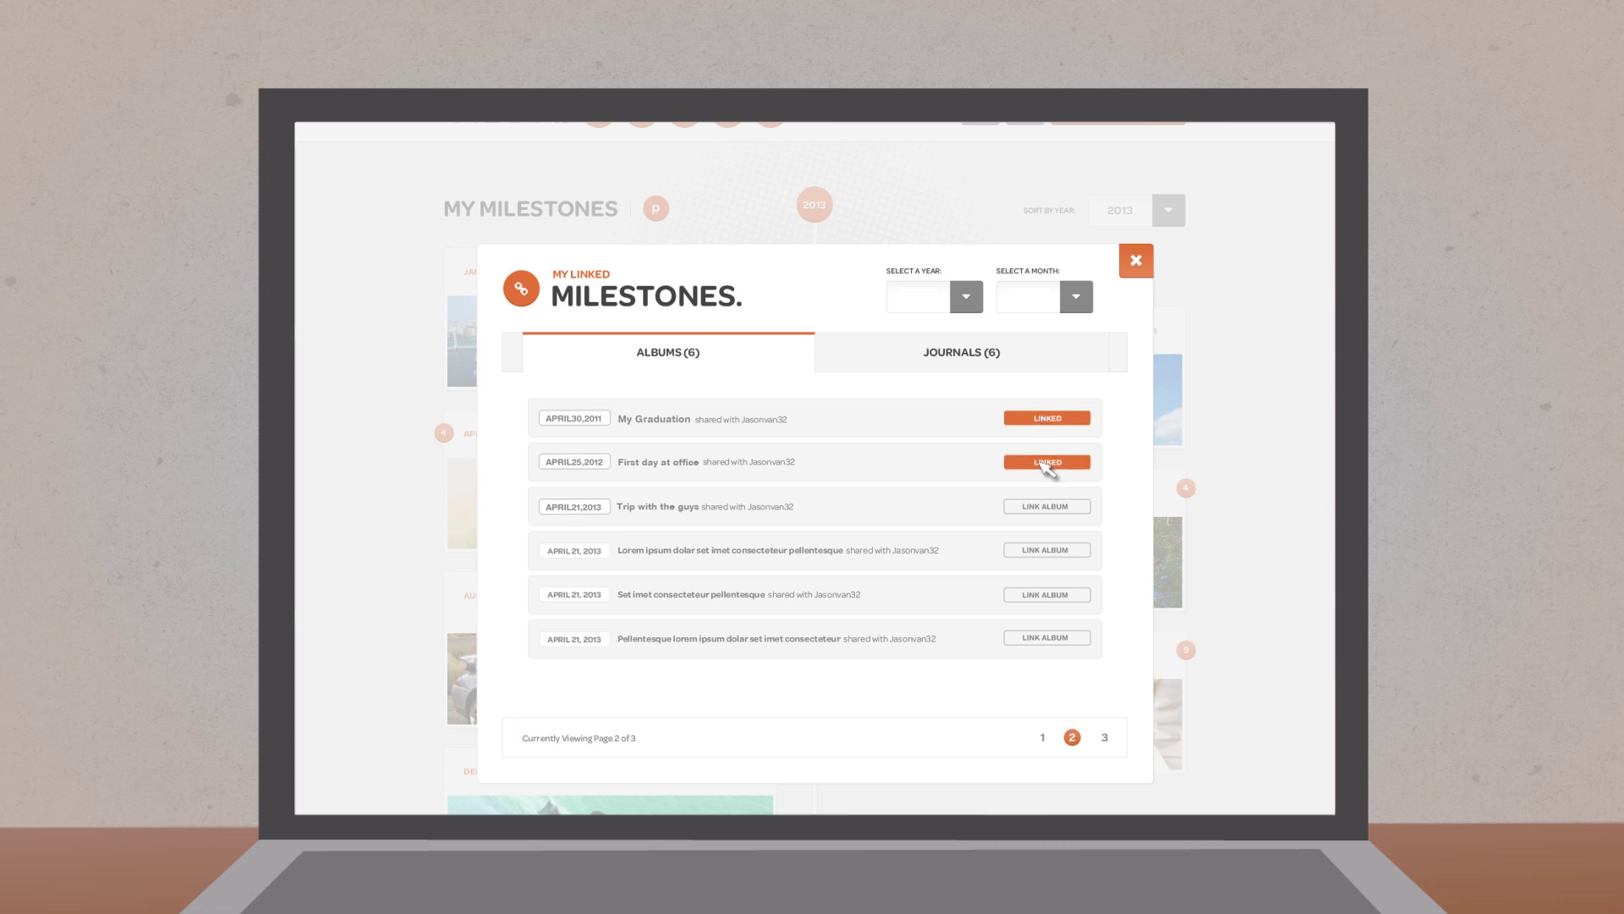
pyautogui.click(1047, 507)
pyautogui.click(1046, 552)
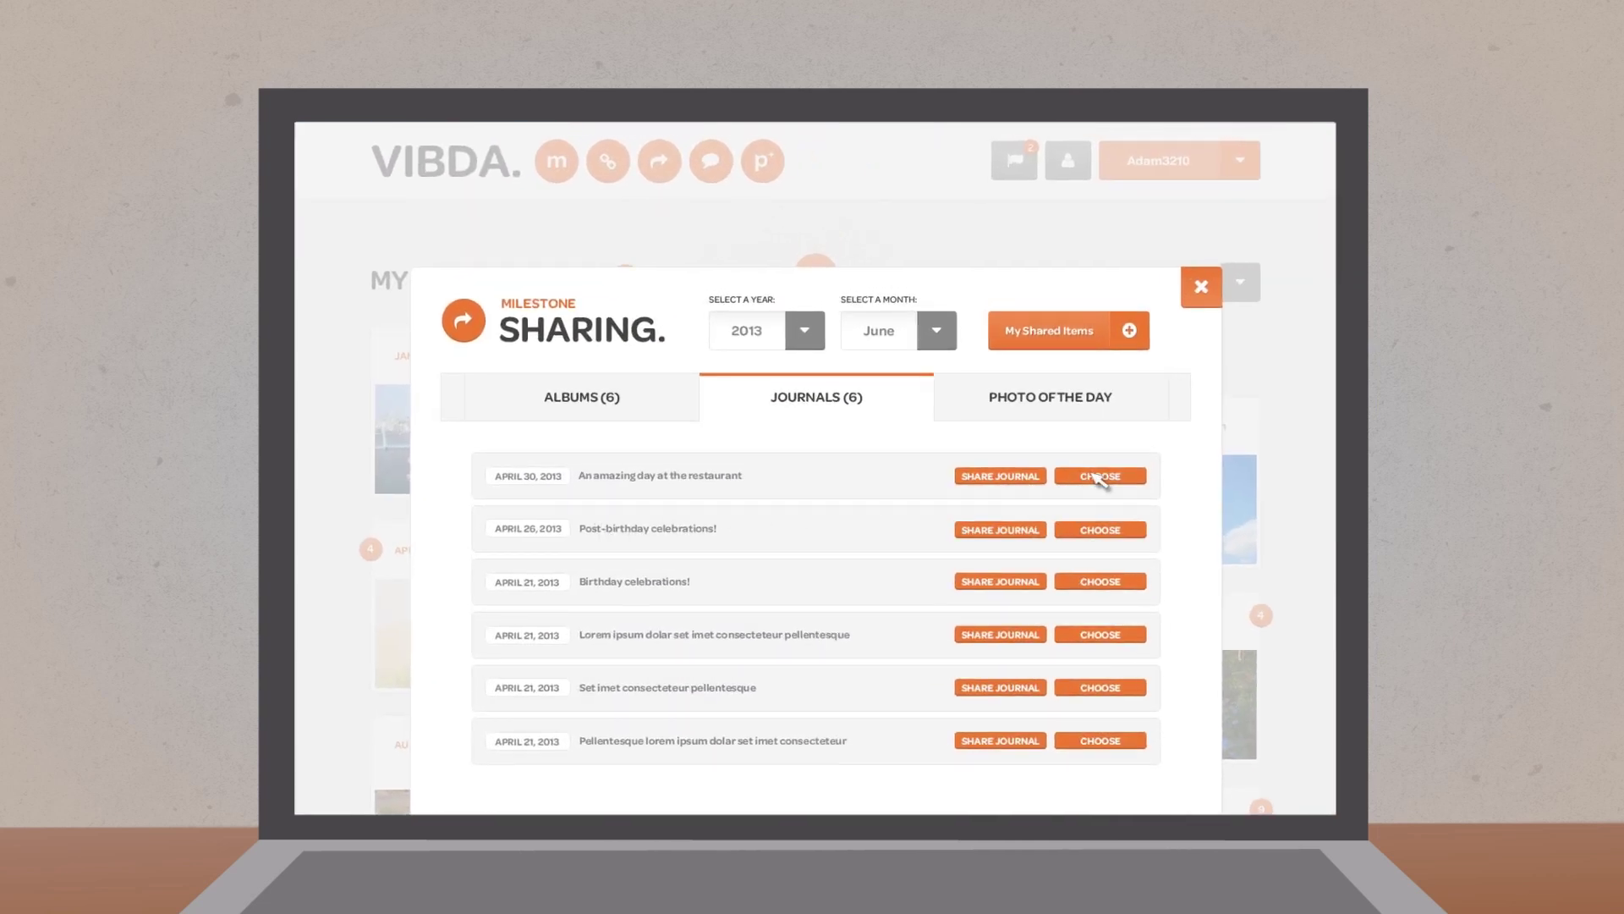
# Choose the restaurant journal, browse the month's Photo of the Day pictures, and open Our Wedding.
pyautogui.click(1100, 478)
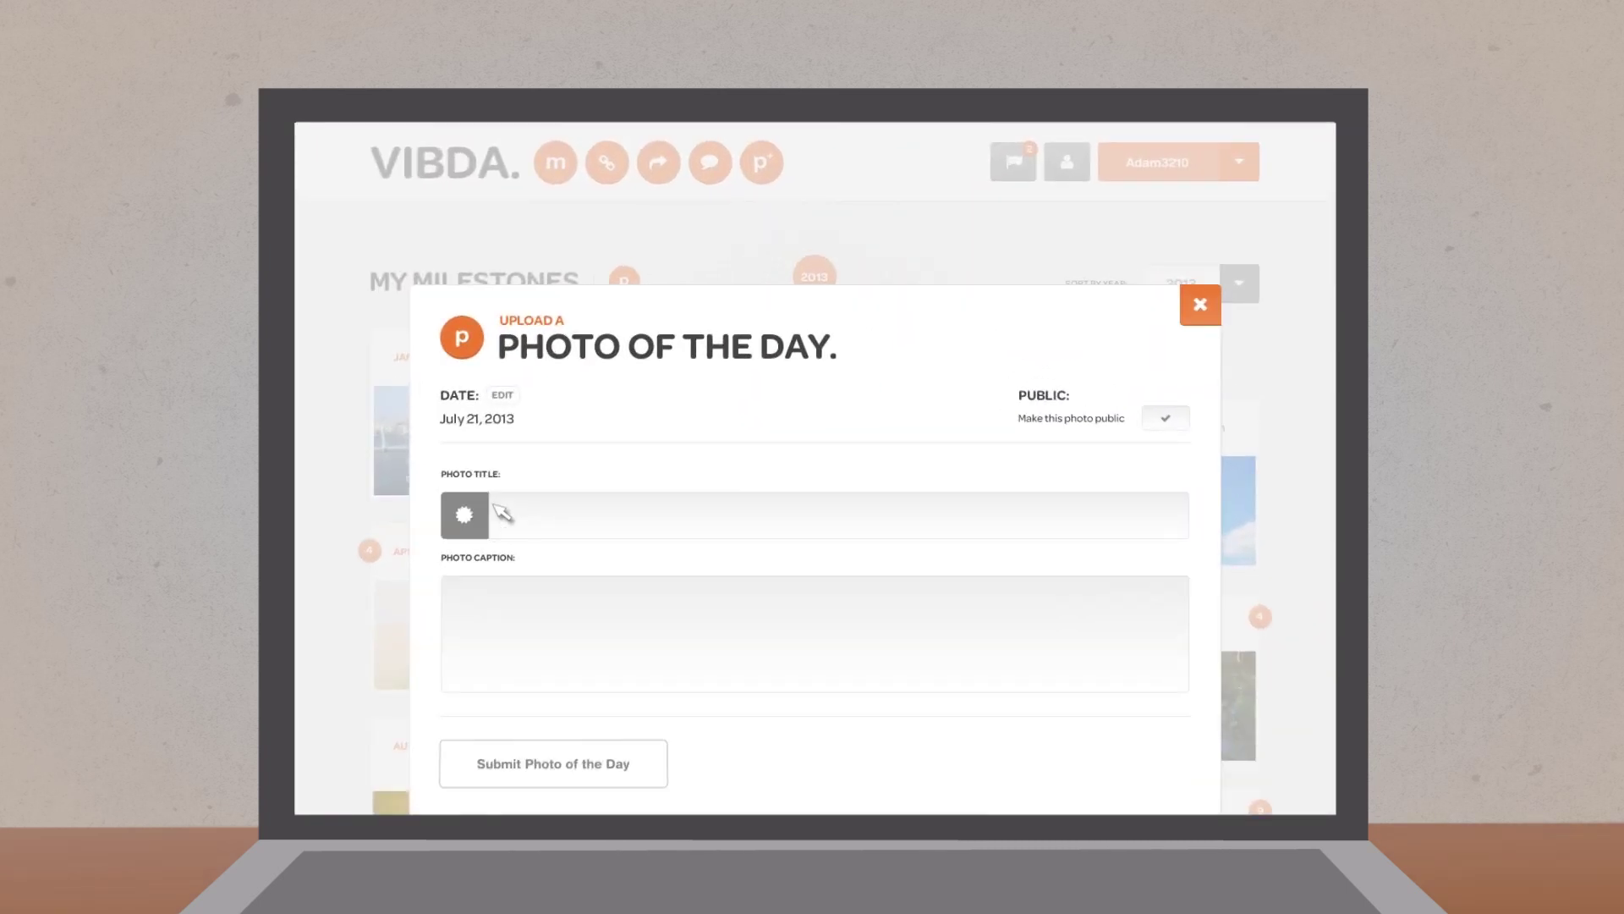
pyautogui.click(597, 762)
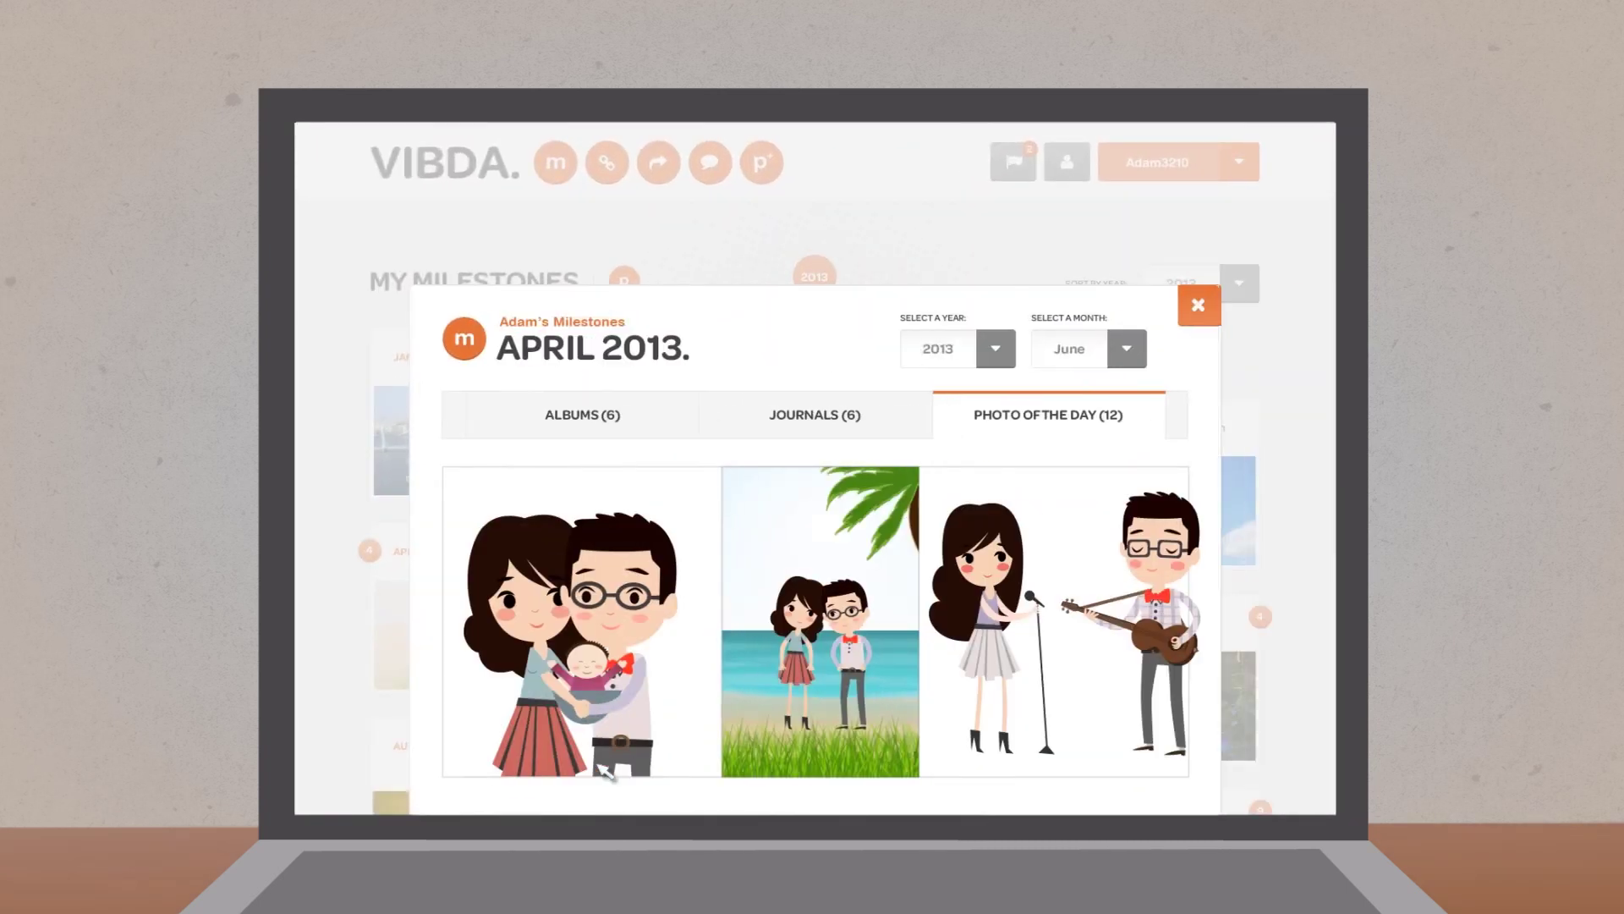
pyautogui.click(1049, 681)
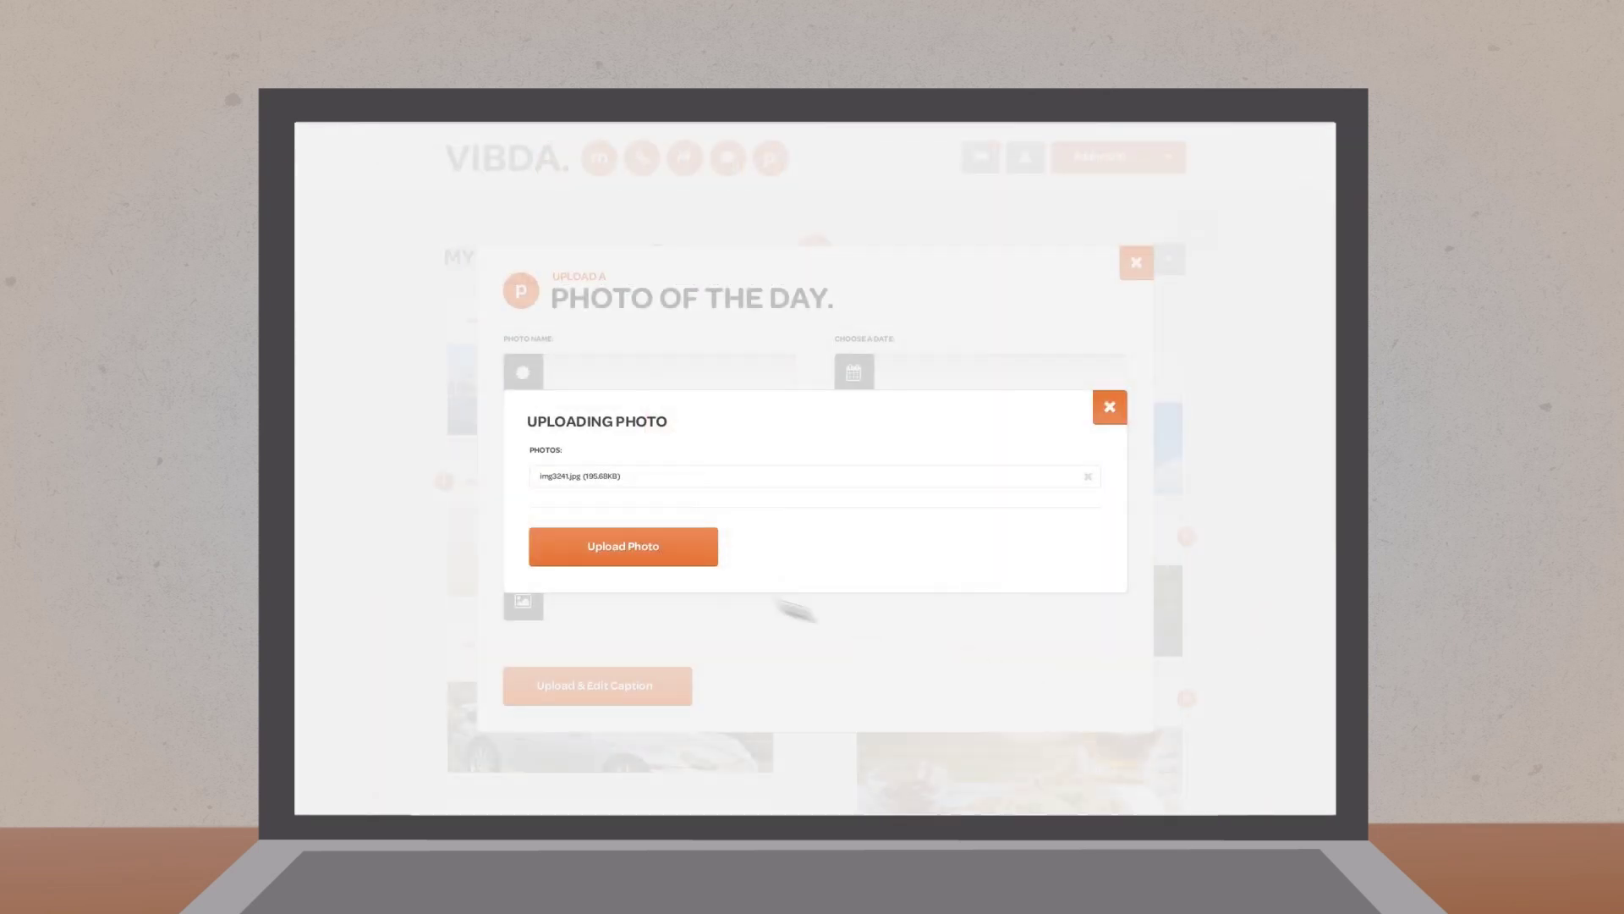
# Start uploading the queued photo as the Photo of the Day.
pyautogui.click(609, 555)
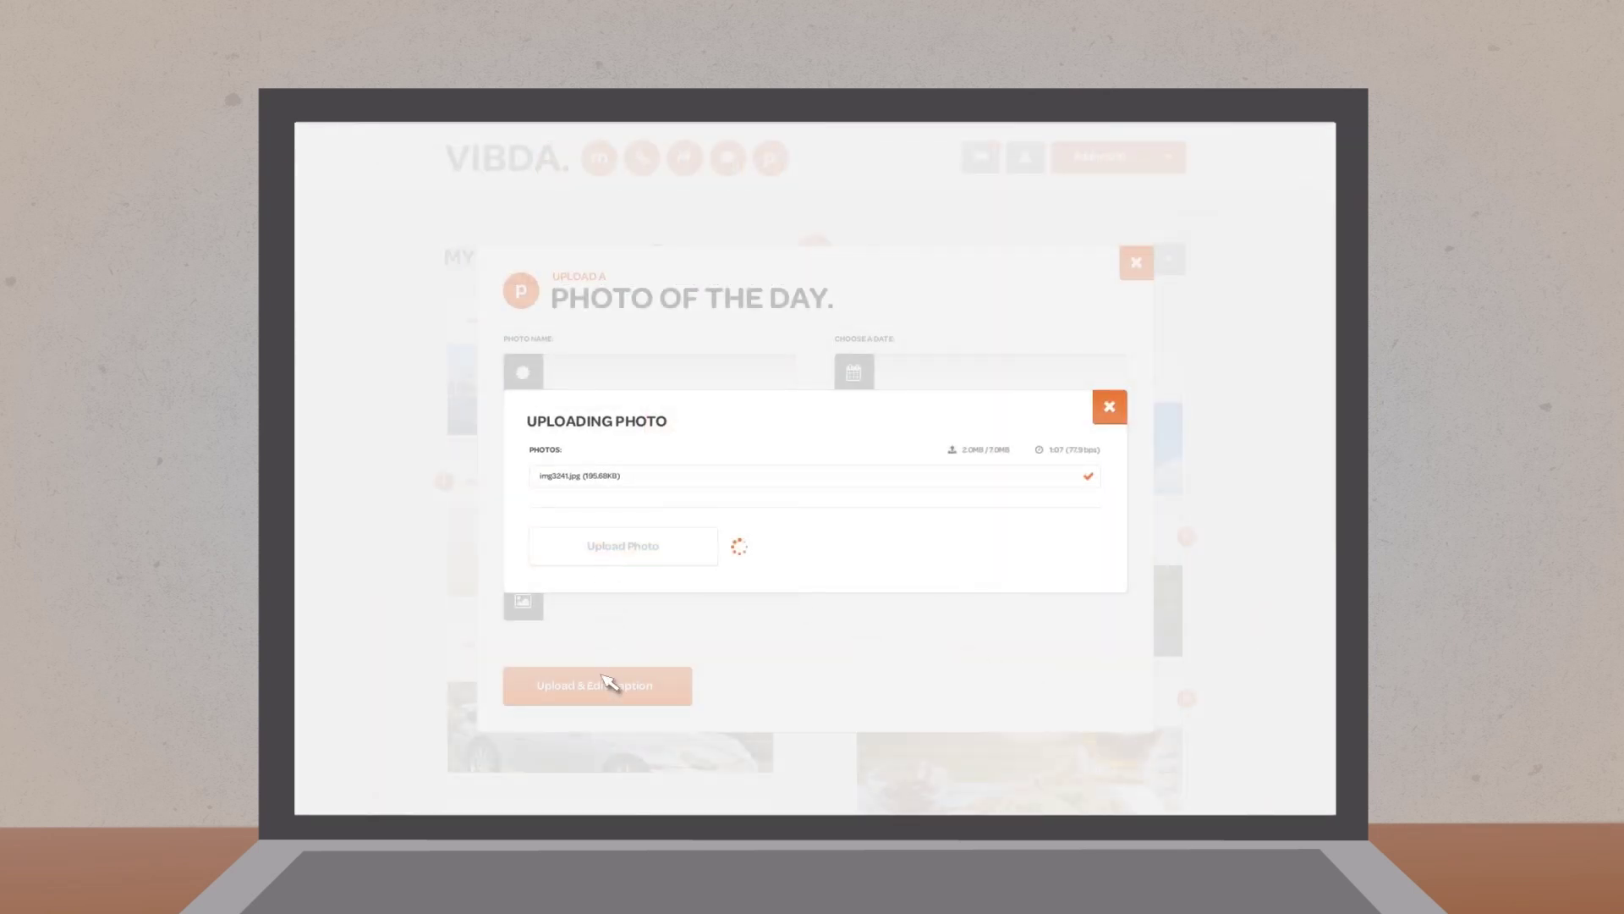